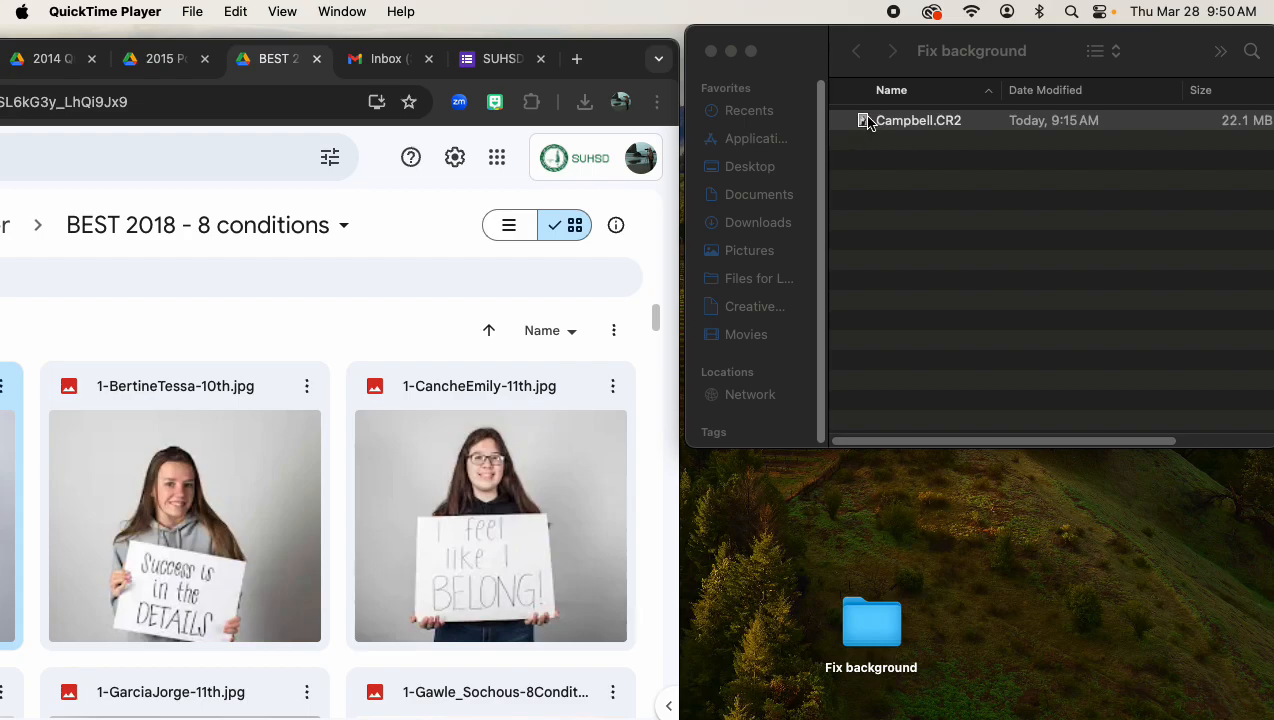
Import the CR2 photo from the Fix background folder into Adobe Lightroom without assigning an album.
drag(866, 124, 23, 161)
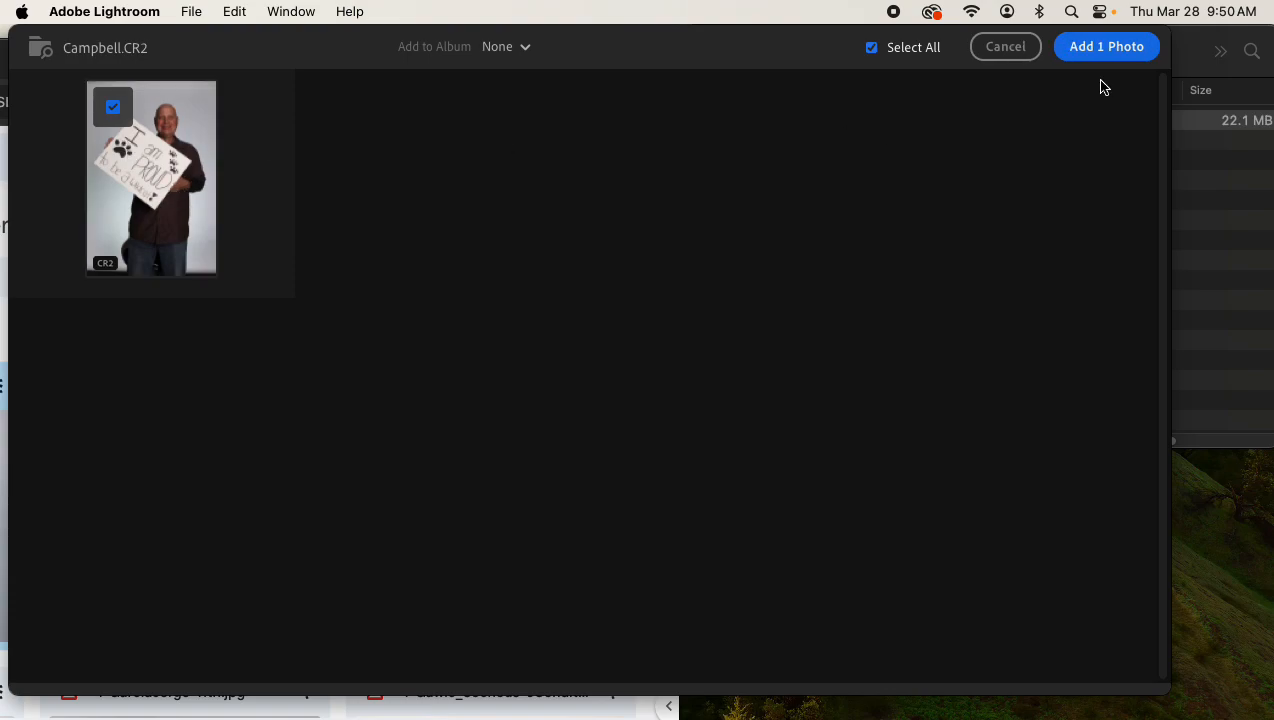
click(1103, 54)
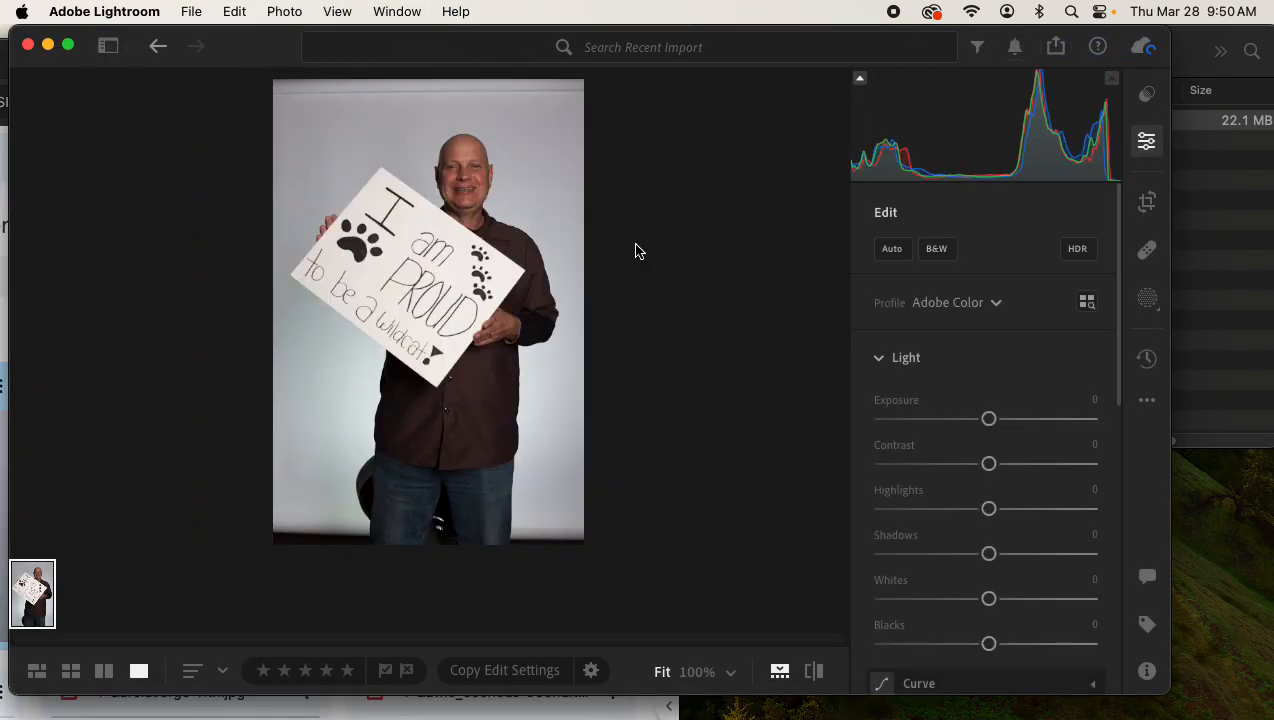
Crop away the strip above the backdrop and the legs below the shirt, and straighten the photo by +0.13.
click(1147, 201)
drag(429, 82, 428, 90)
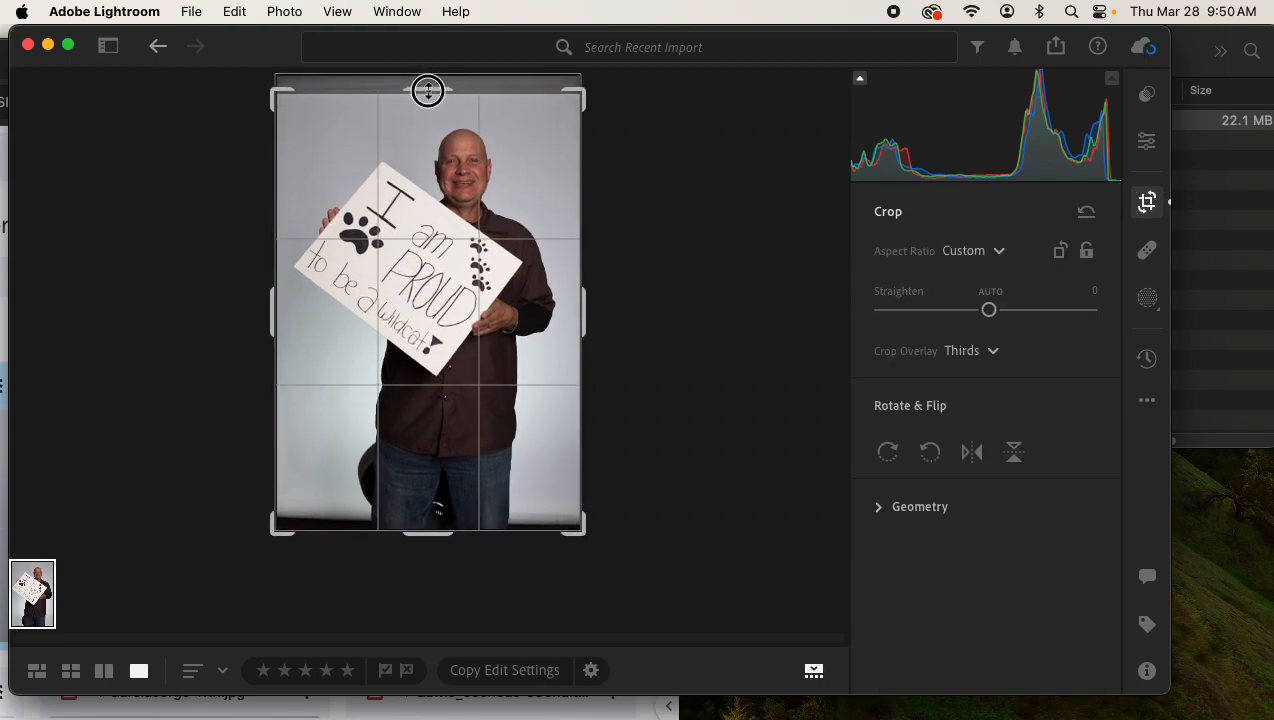
drag(439, 537, 435, 481)
drag(698, 283, 701, 283)
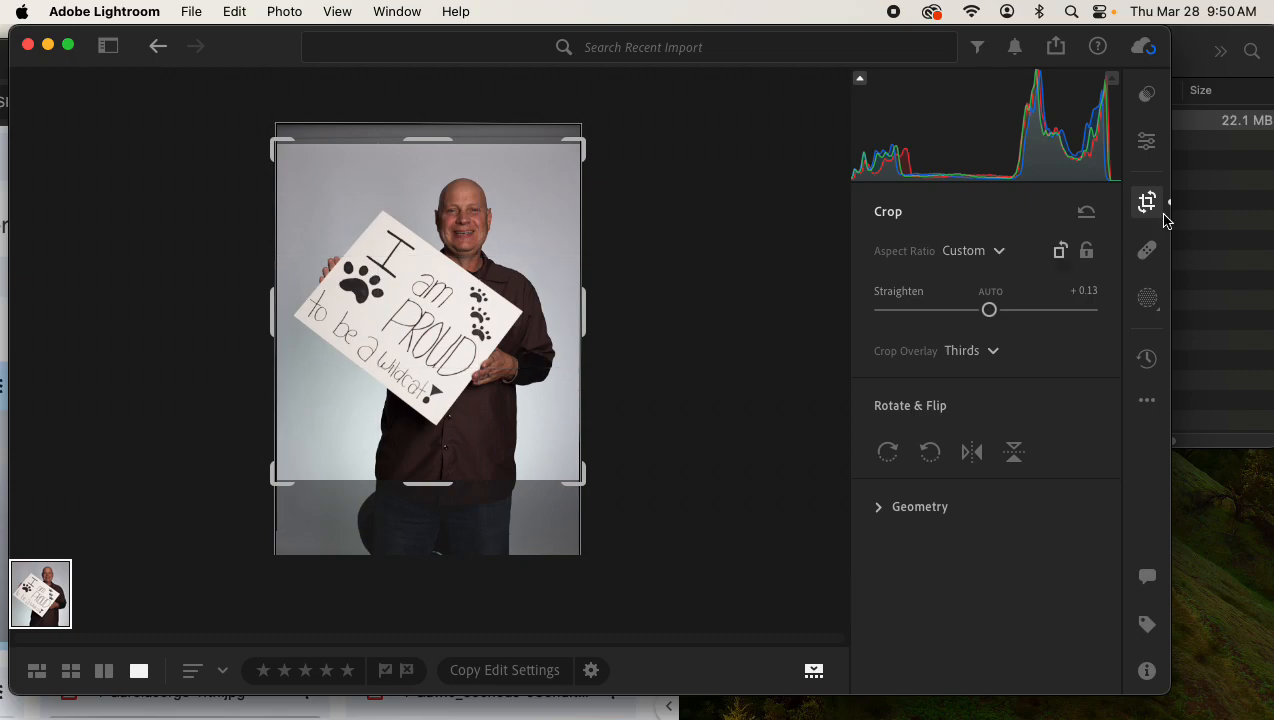
click(1146, 141)
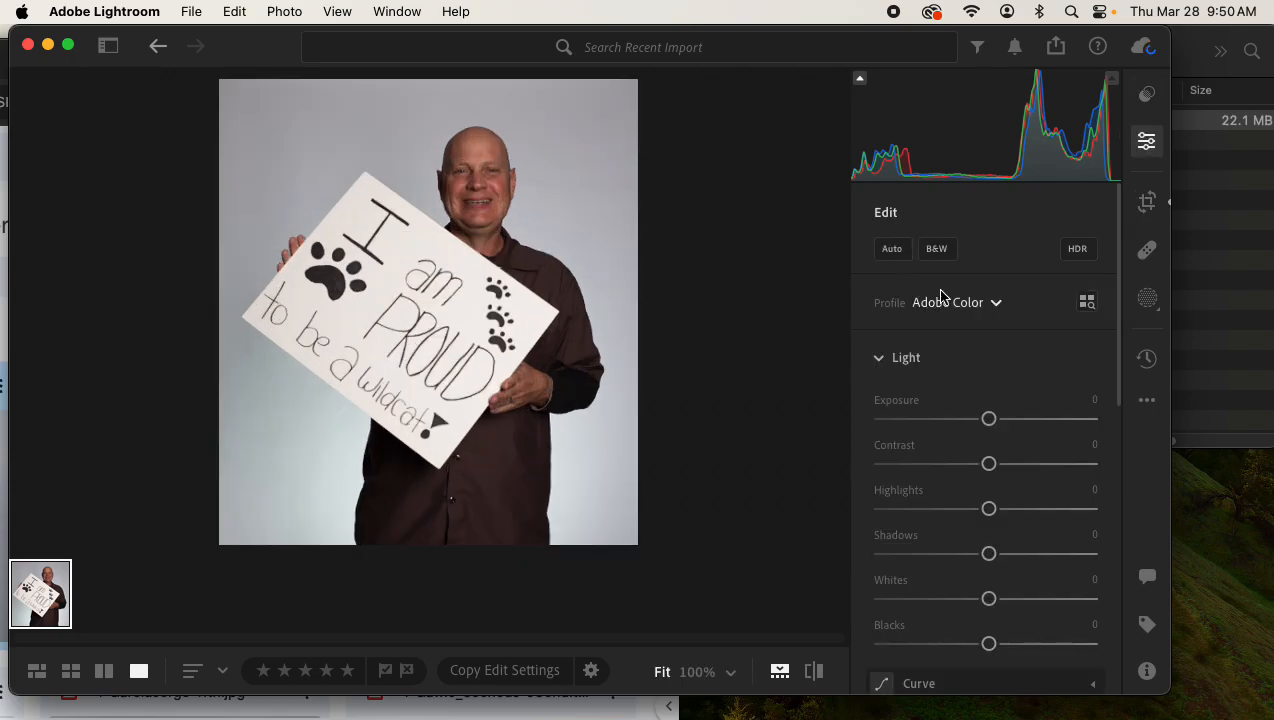
Try the automatic light settings on the photo, toggling them to compare with the unedited version.
click(893, 249)
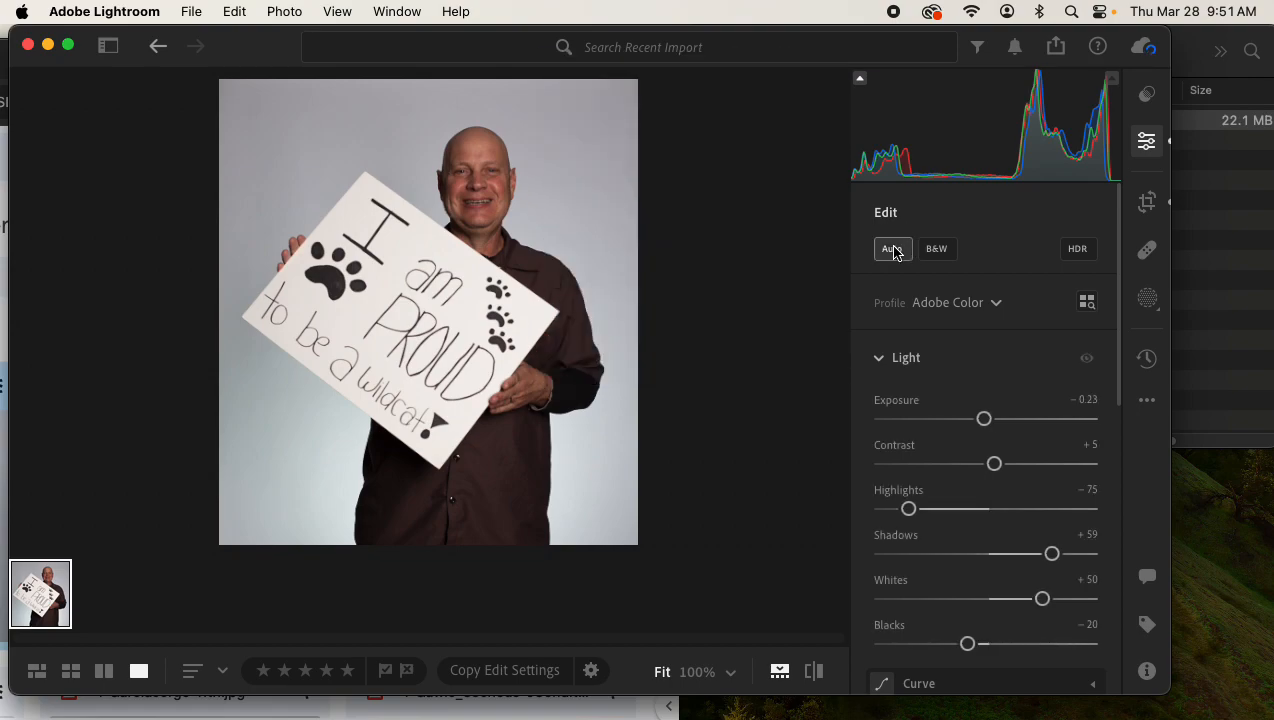
click(895, 253)
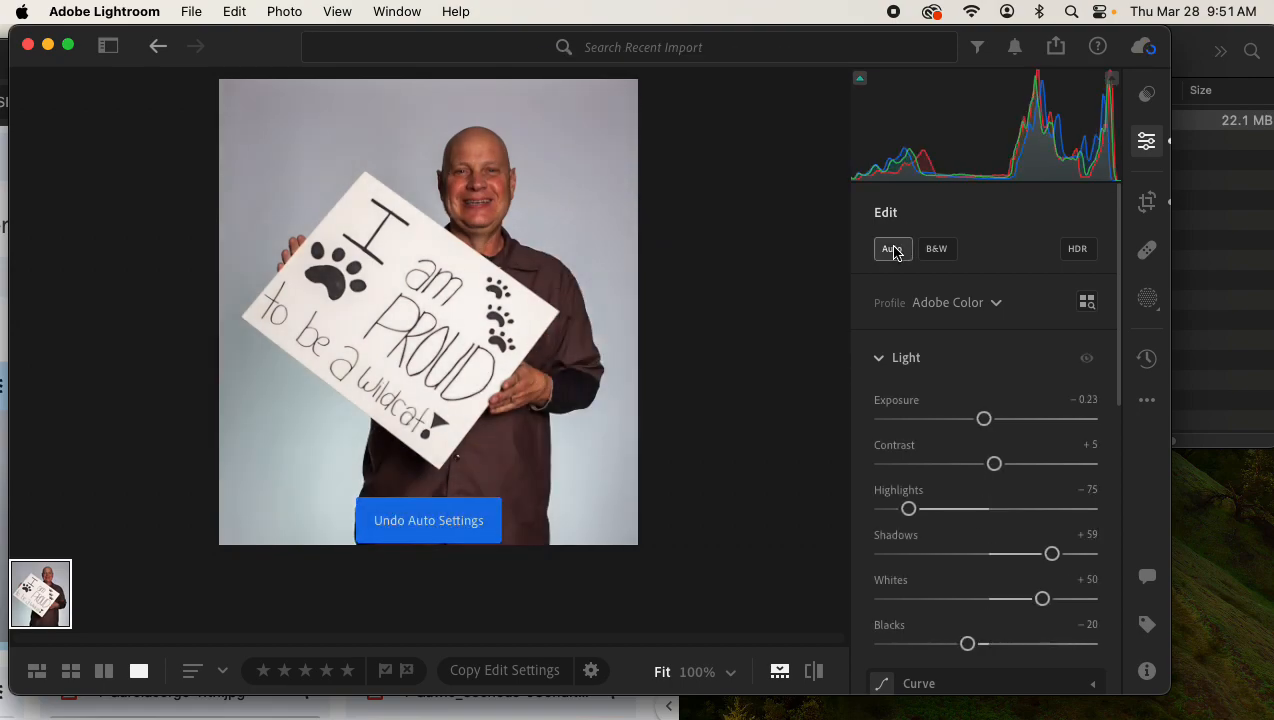
click(895, 253)
click(893, 250)
click(893, 250)
click(893, 250)
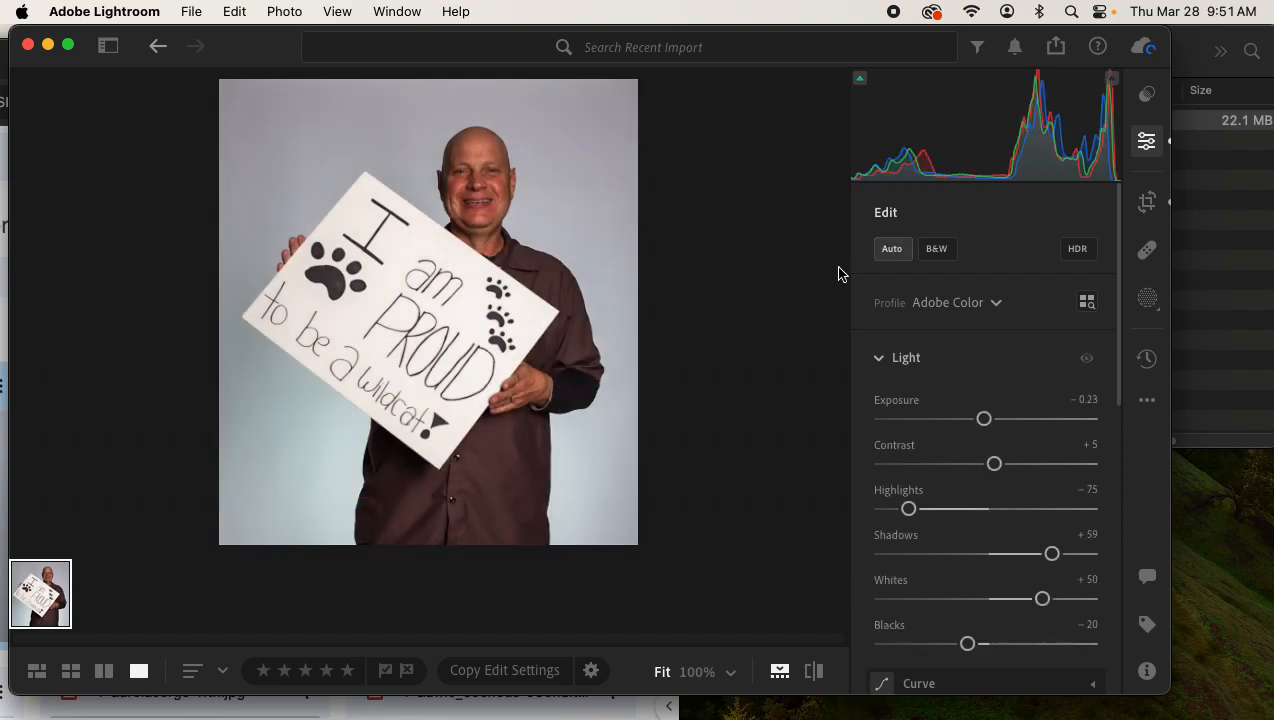
click(893, 251)
click(893, 251)
click(893, 251)
click(893, 251)
click(893, 251)
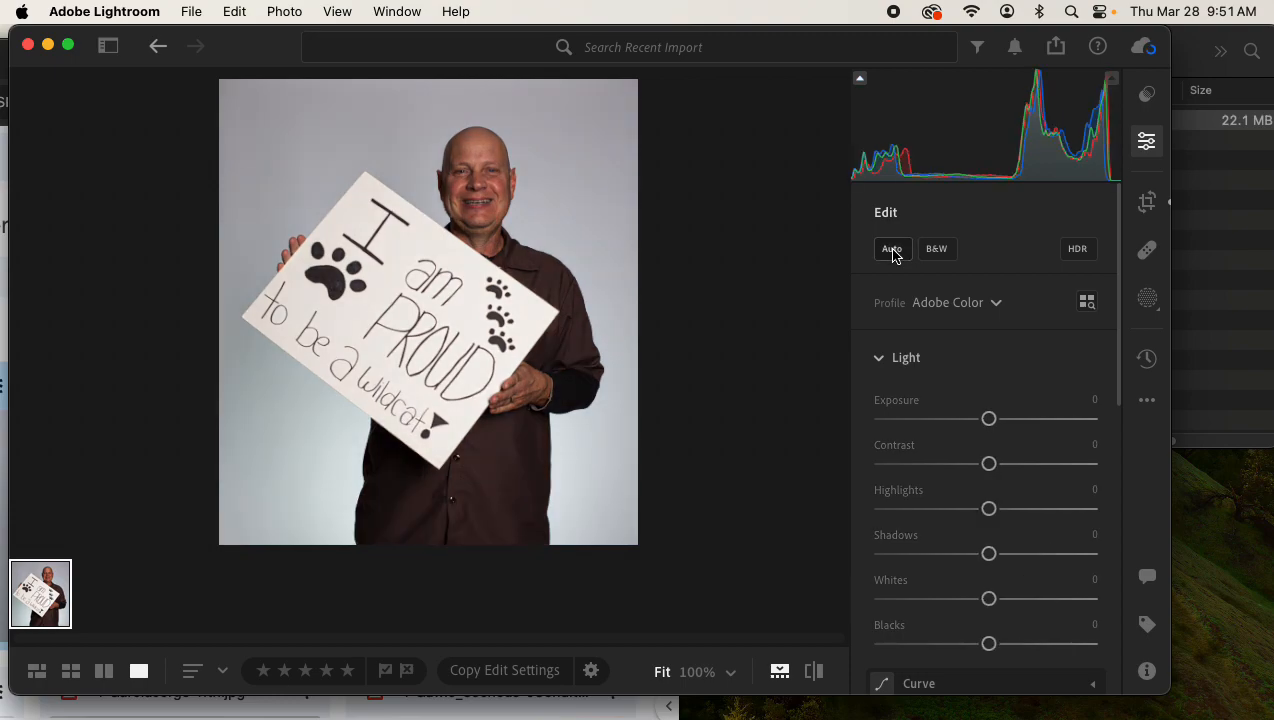
click(893, 251)
click(893, 251)
Hide the histogram above the edit controls and show it again.
click(320, 14)
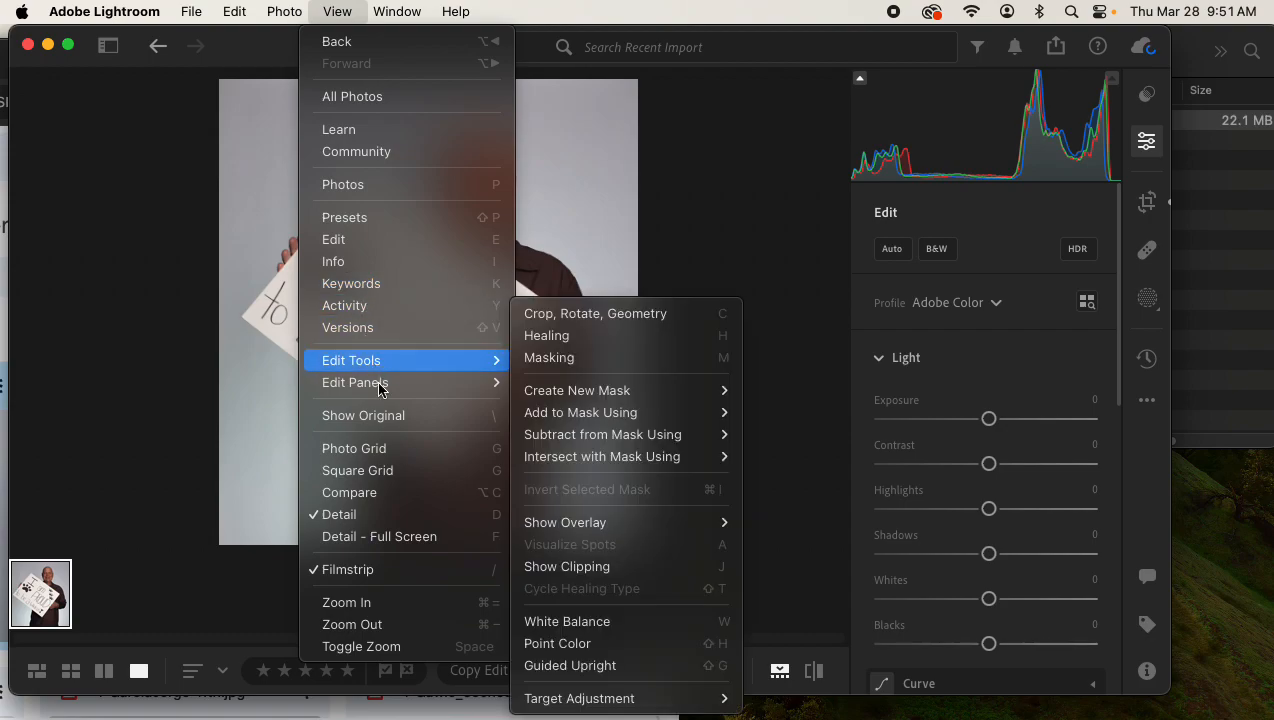
mouse_move(378, 388)
click(565, 380)
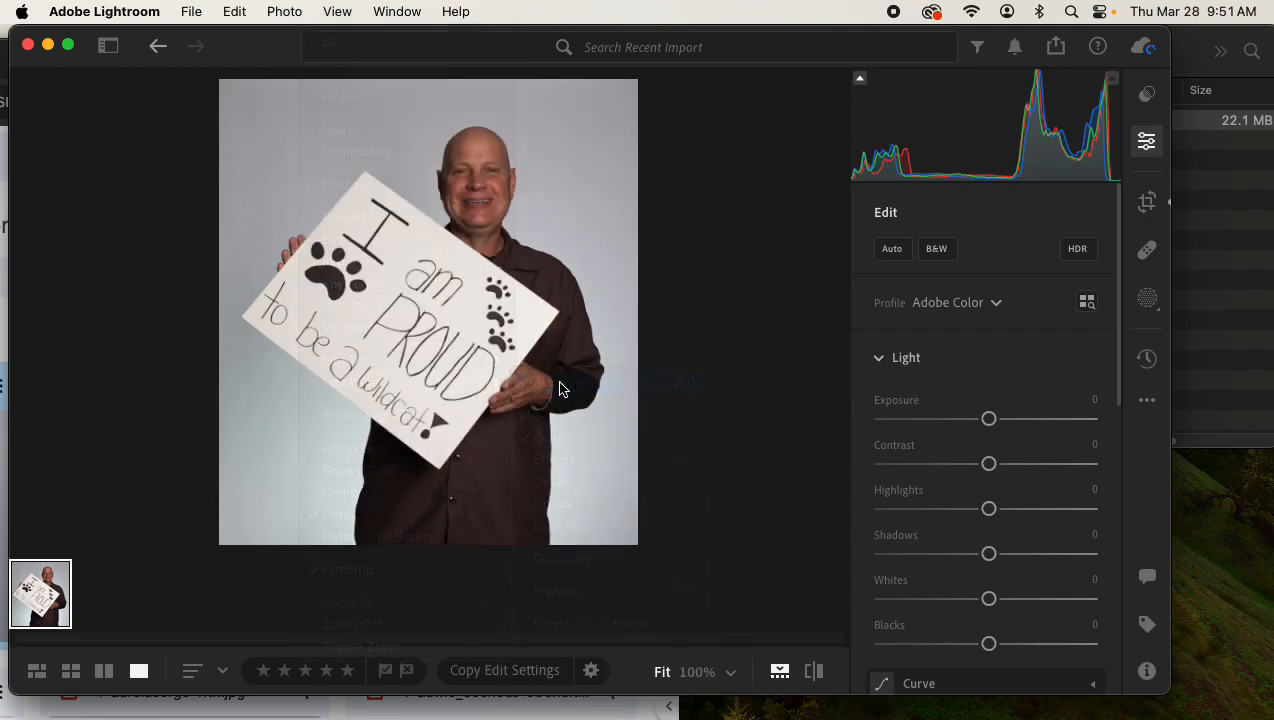
click(335, 11)
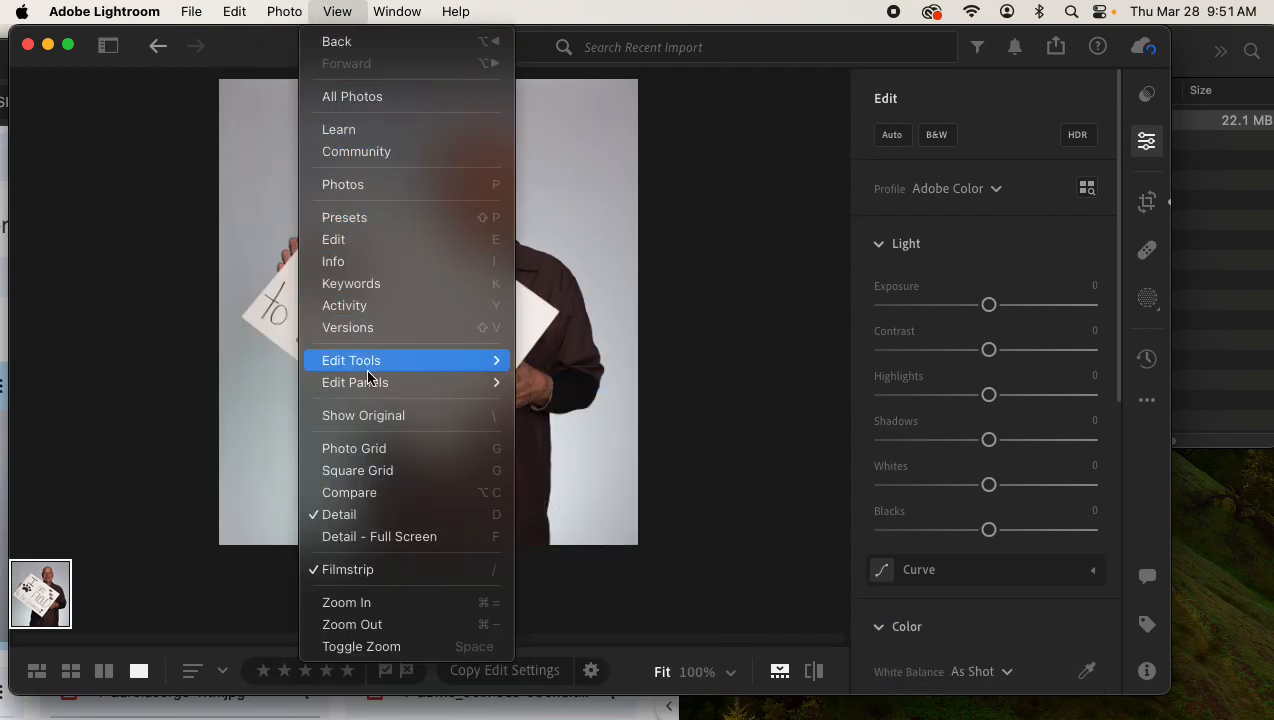
mouse_move(500, 384)
click(541, 381)
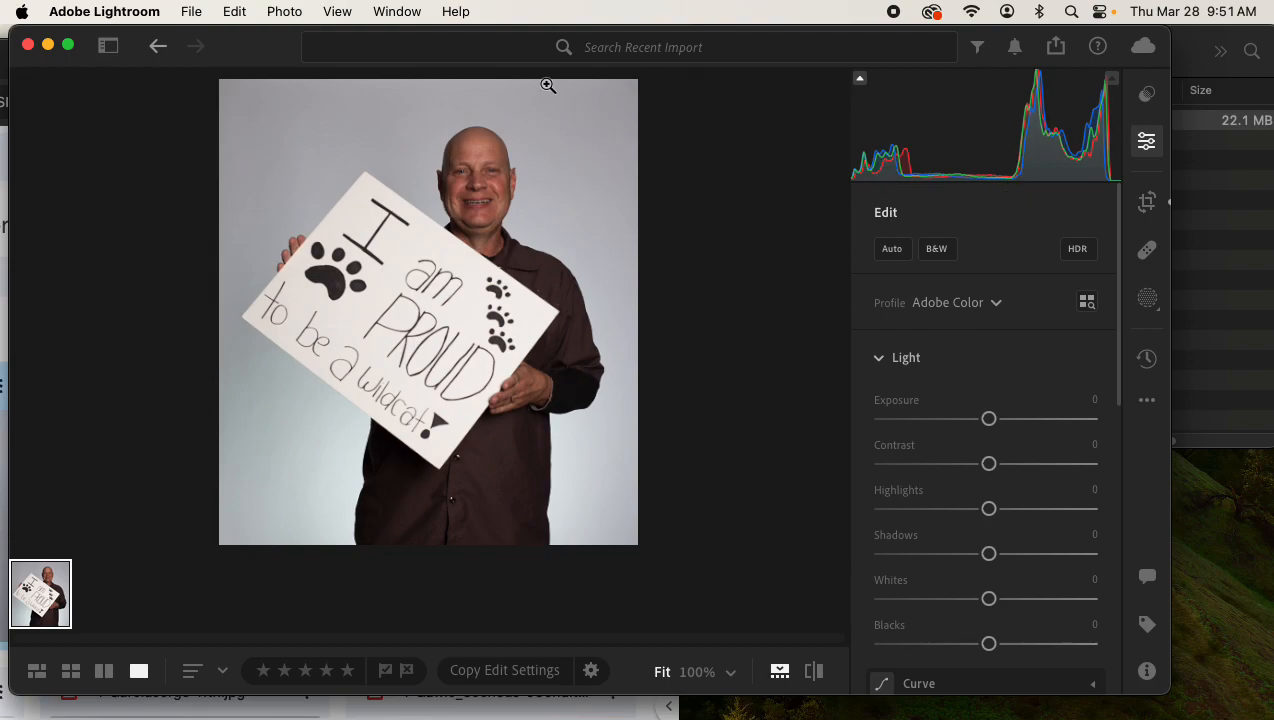
Set the photo's Exposure to +0.42, Contrast to +3, Highlights to -8 and Shadows to +13.
drag(989, 423, 993, 463)
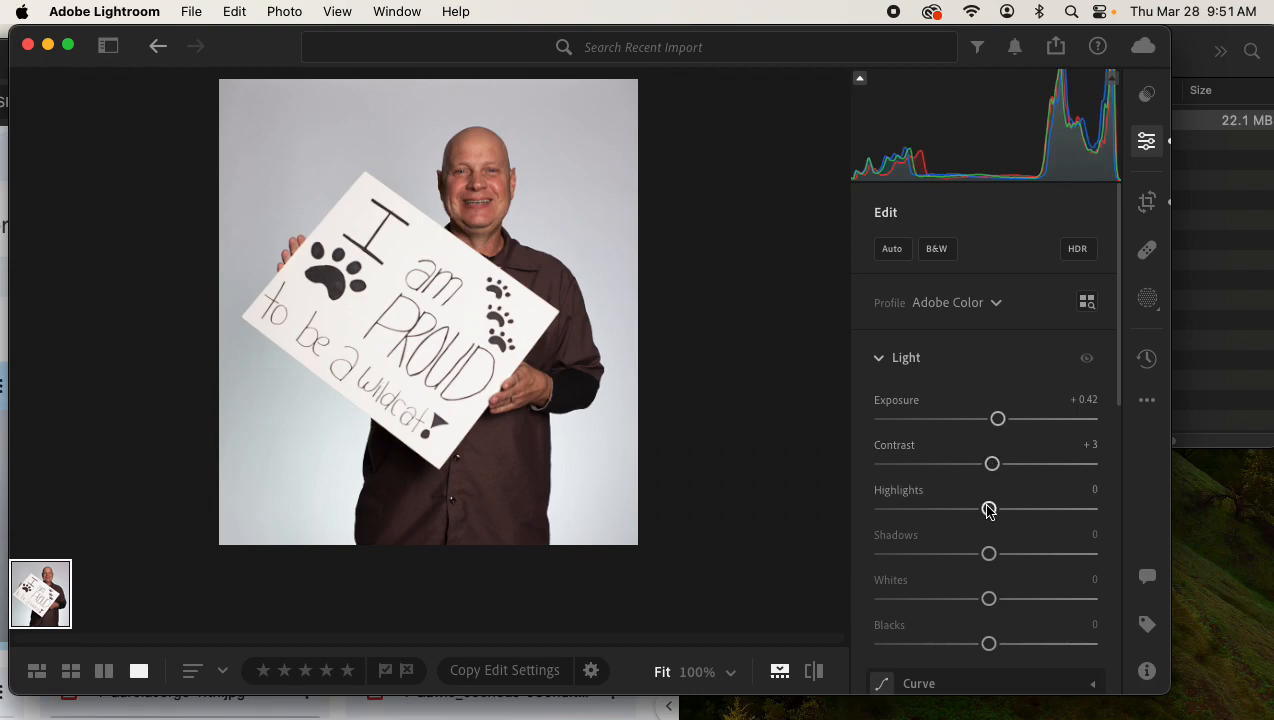
drag(986, 514, 978, 512)
drag(988, 556, 1002, 556)
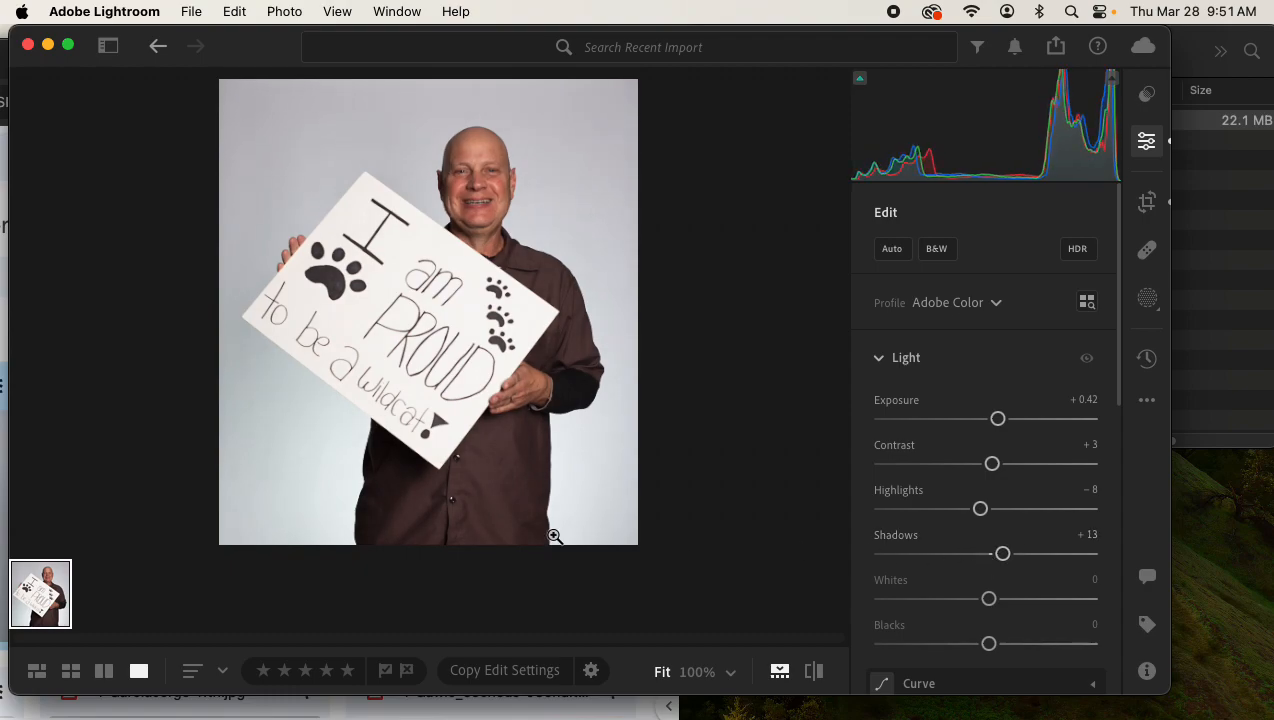
Set the photo's Whites to +35 and Blacks to -19, checking for clipping while adjusting.
scroll(950, 527, down, 3)
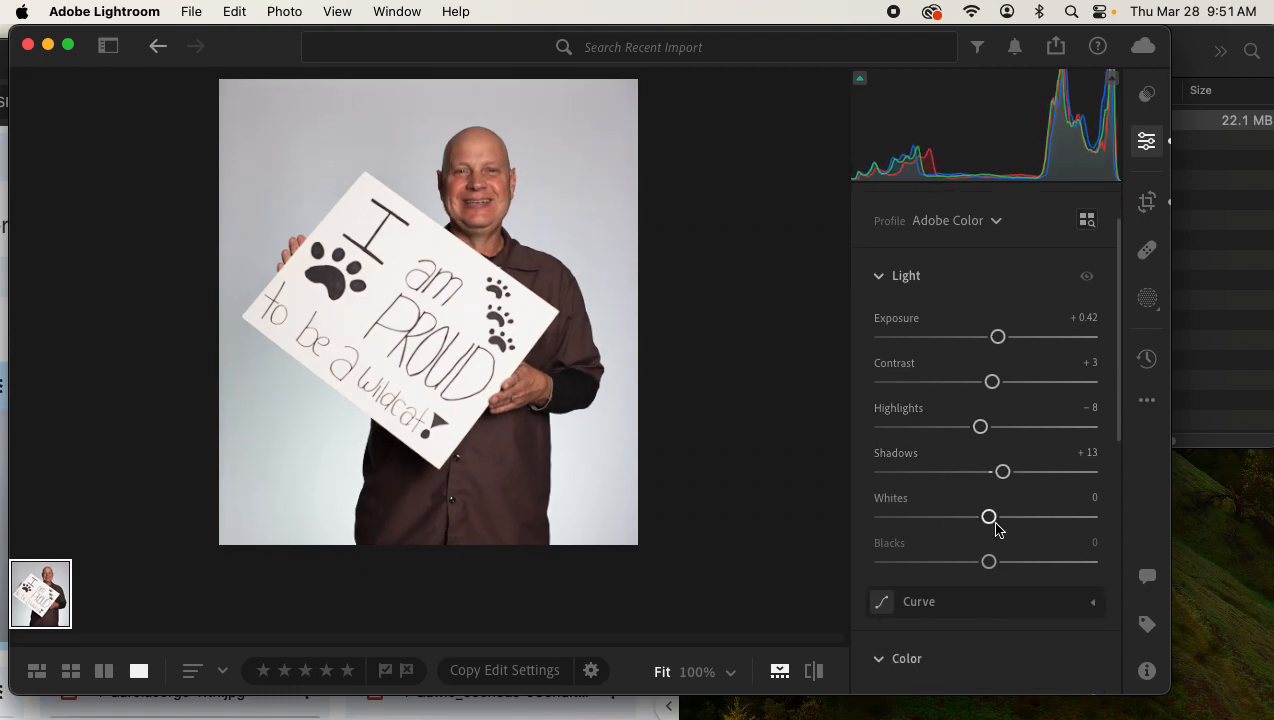
scroll(990, 526, up, 1)
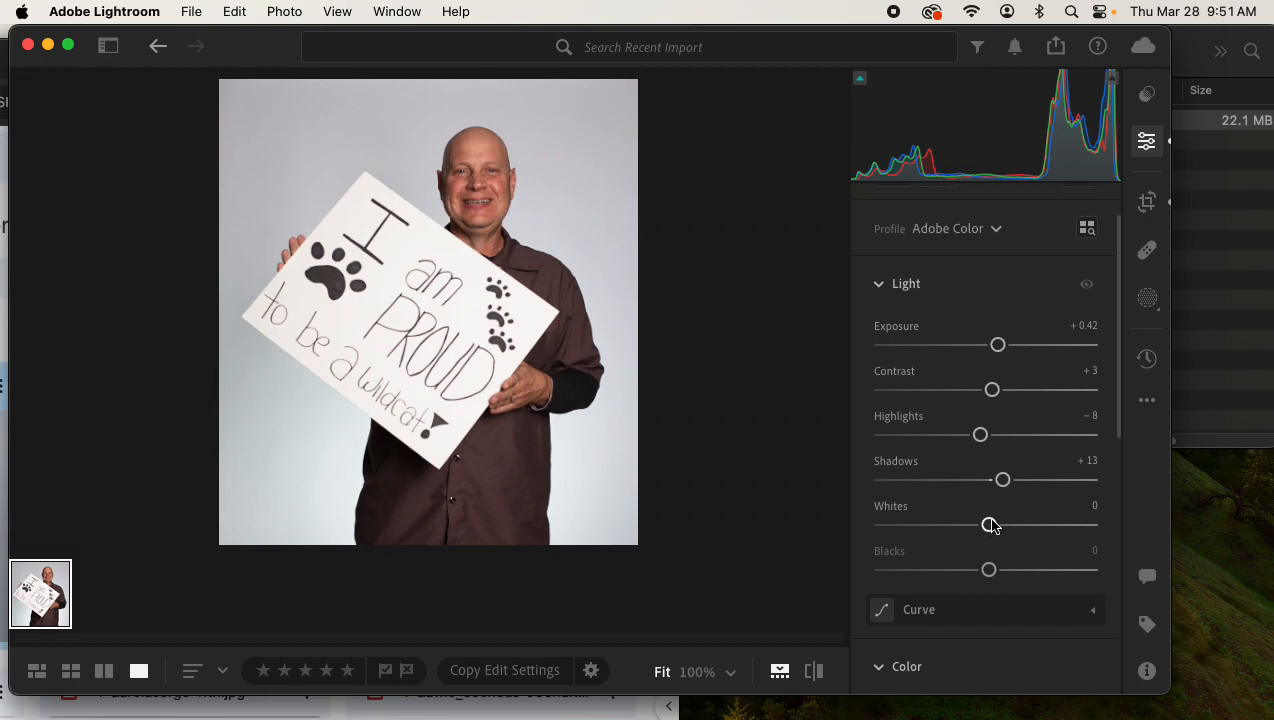
drag(989, 534, 1029, 536)
key(alt)
key(alt)
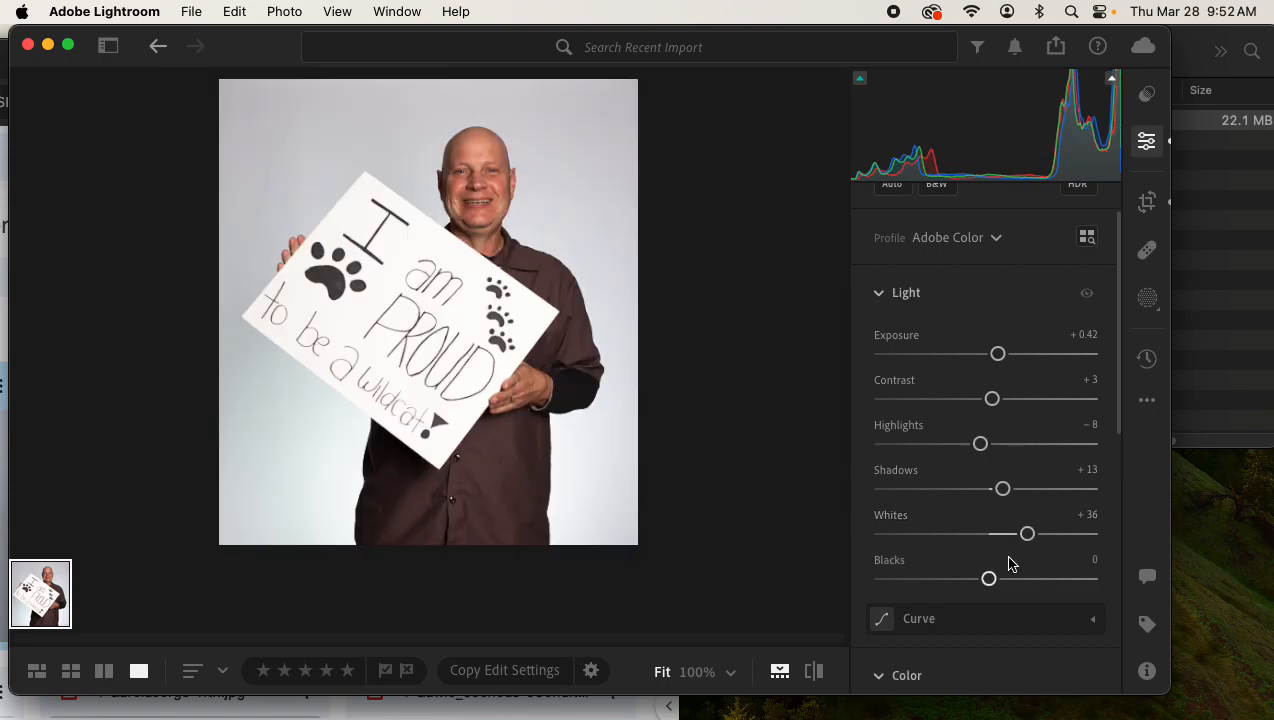
mouse_move(989, 579)
mouse_down()
mouse_move(925, 579)
mouse_move(969, 578)
mouse_up()
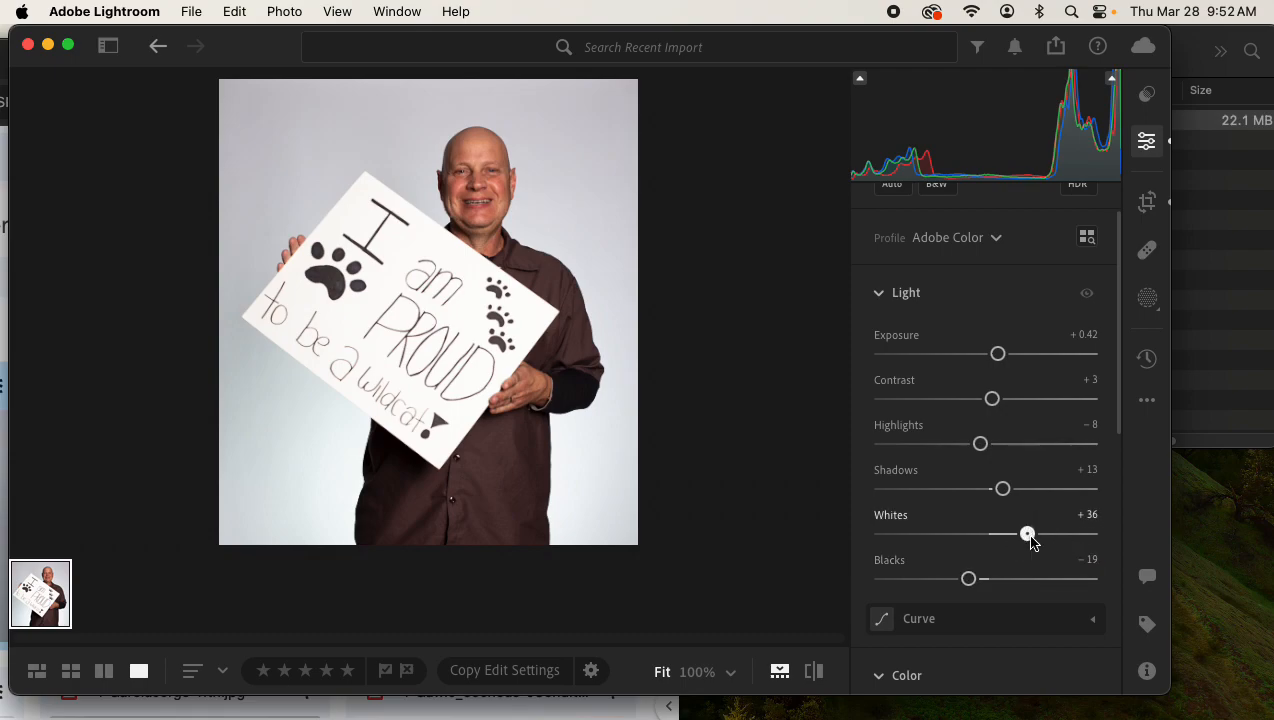
drag(1032, 541, 1030, 534)
Create a new mask that selects the background behind the man.
scroll(1038, 534, down, 5)
scroll(1038, 534, up, 2)
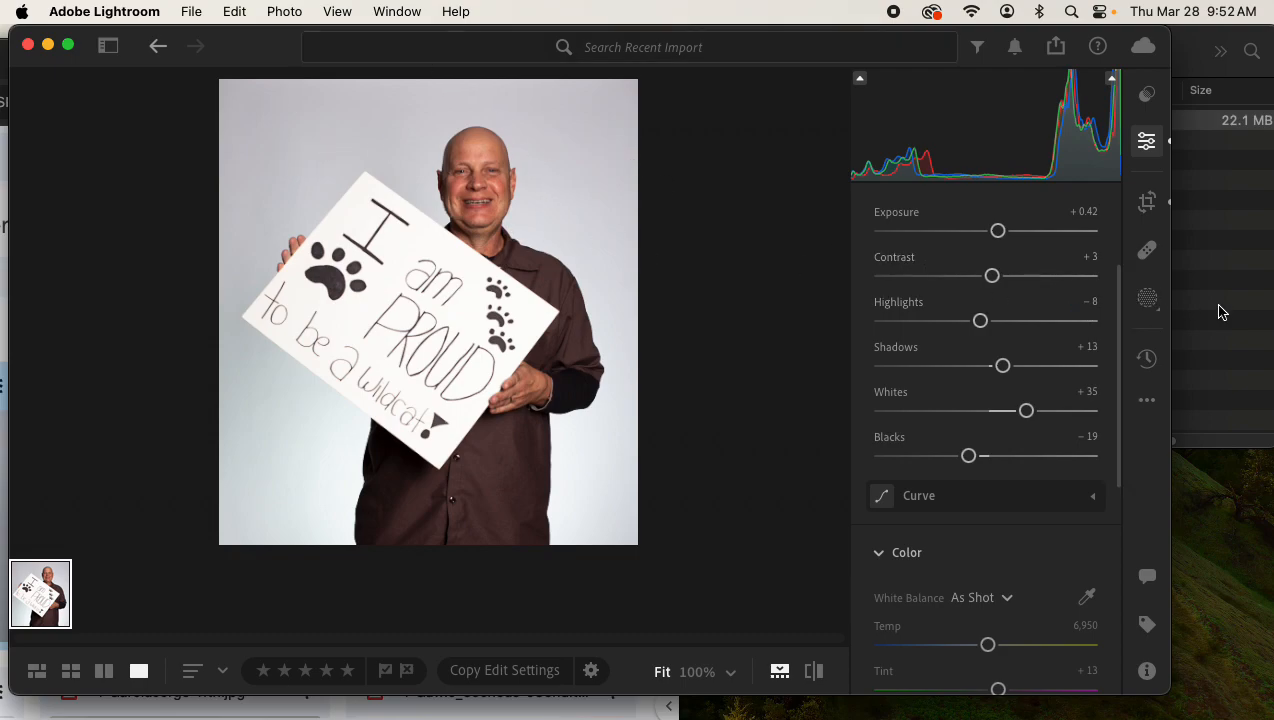
click(1148, 300)
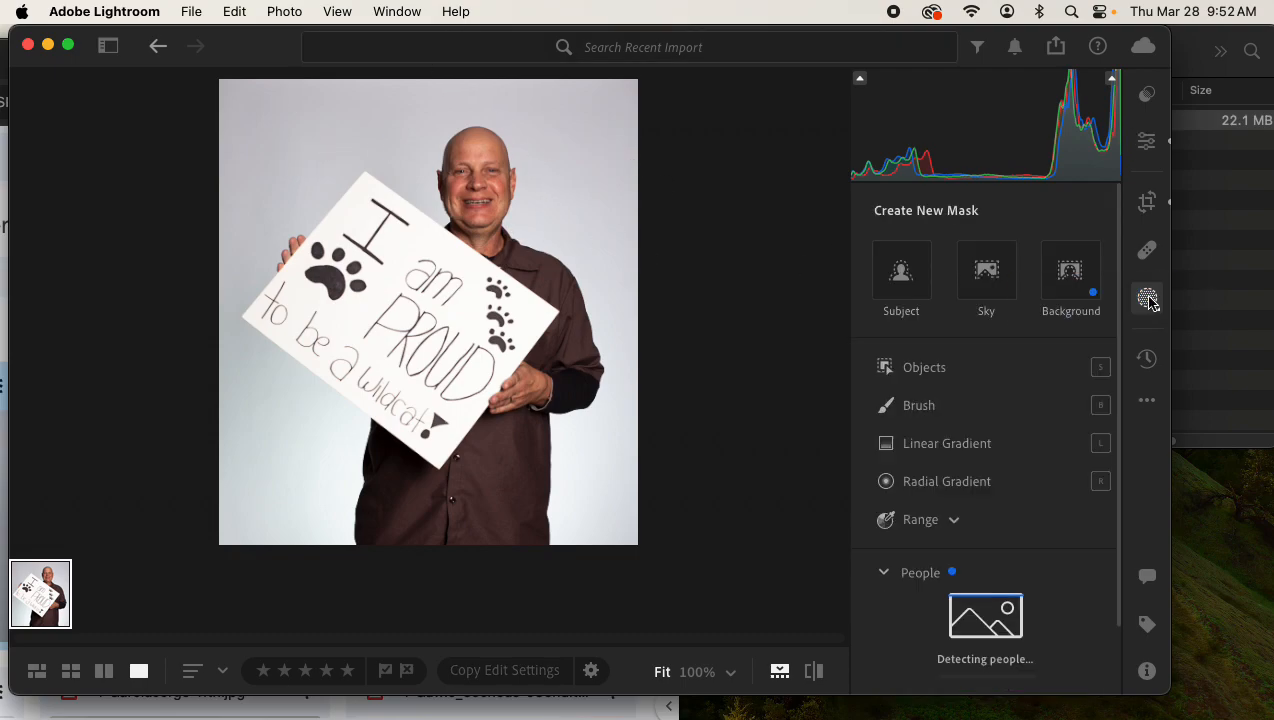
click(1062, 289)
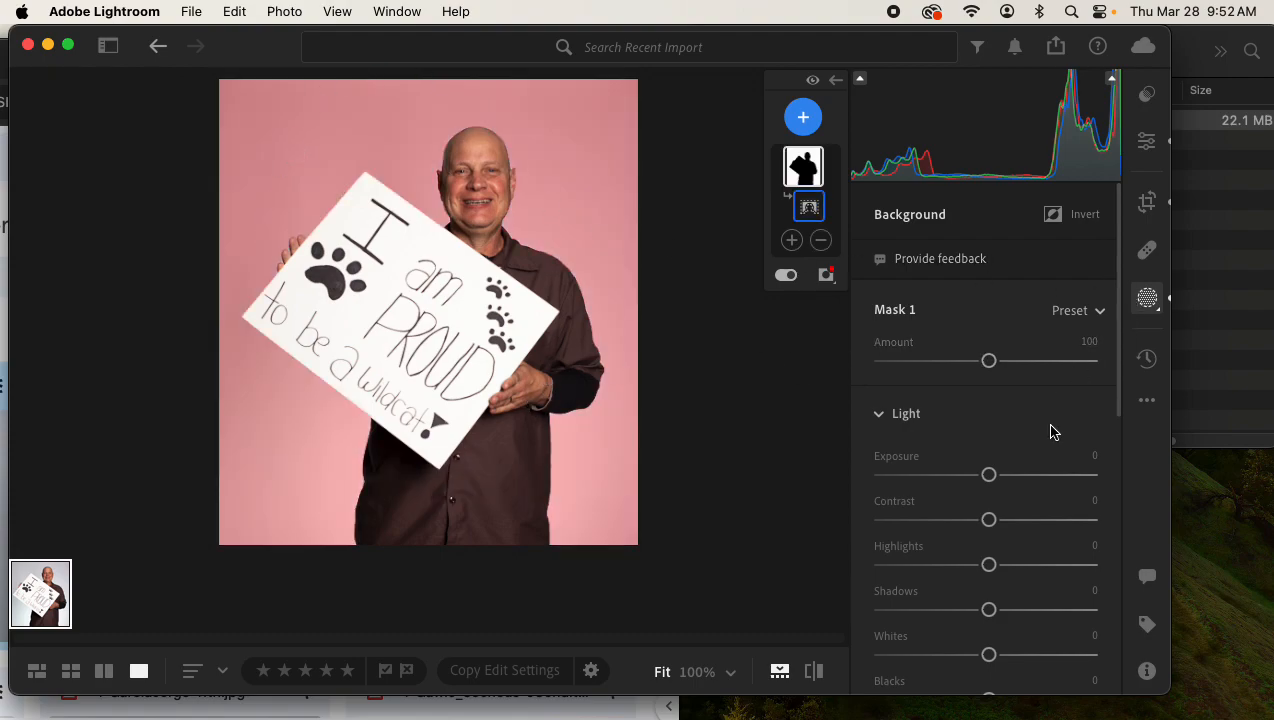
Brighten the background mask with Exposure +0.48, Contrast +10, Shadows +14 and Whites +1.
scroll(1048, 430, down, 3)
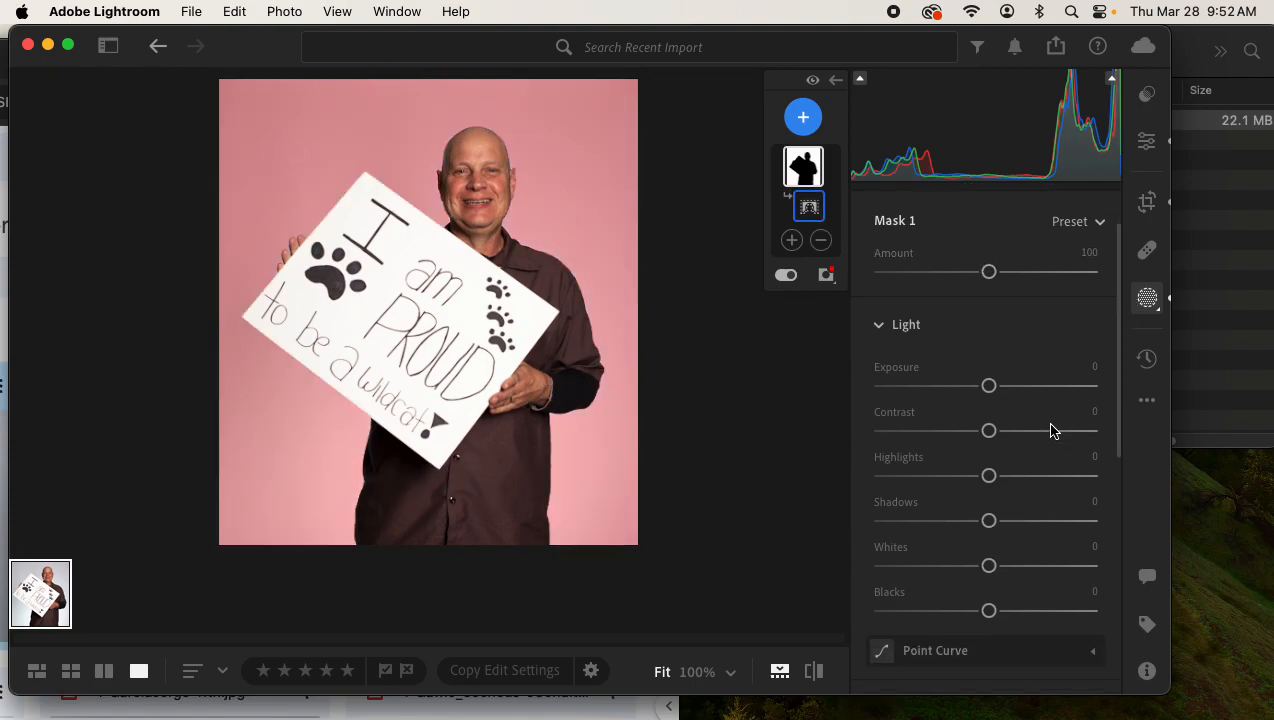
click(989, 386)
drag(989, 388, 1003, 459)
scroll(1030, 460, down, 2)
scroll(1001, 457, down, 3)
drag(988, 390, 990, 391)
Lower the background mask's Saturation to -24 and return to the general edit settings.
scroll(1004, 463, down, 3)
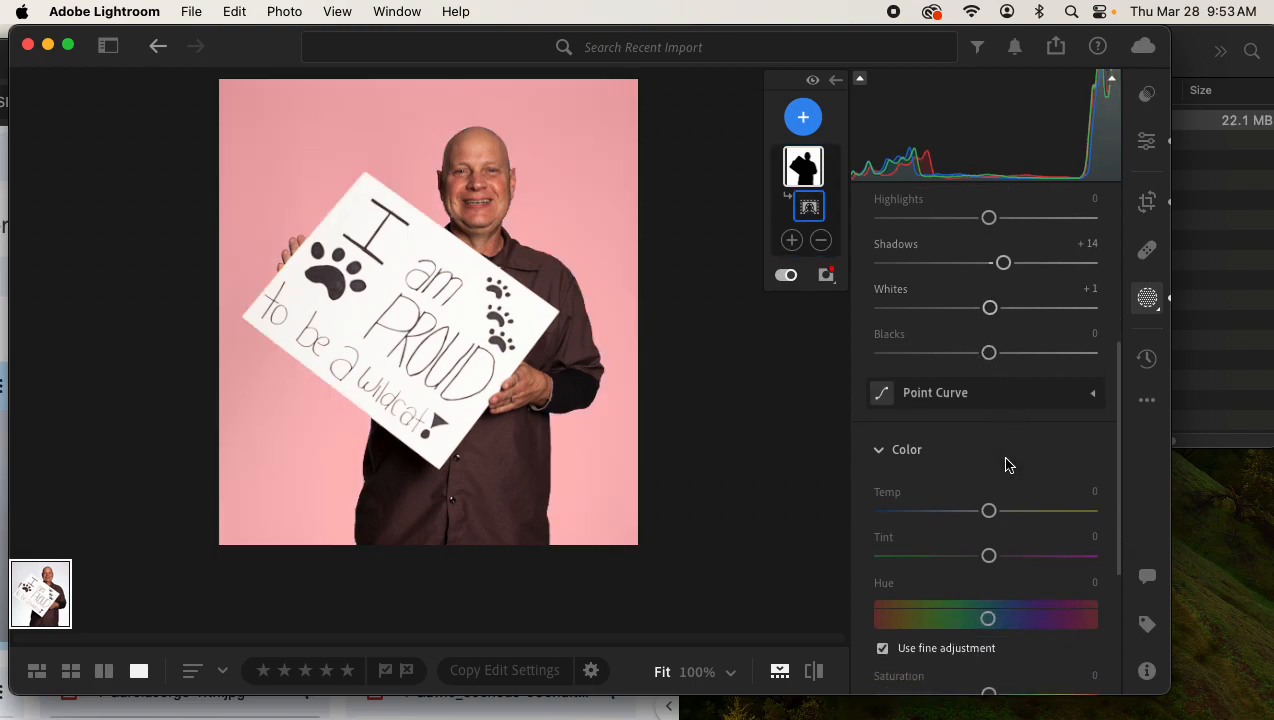
scroll(1007, 464, down, 1)
drag(988, 617, 958, 621)
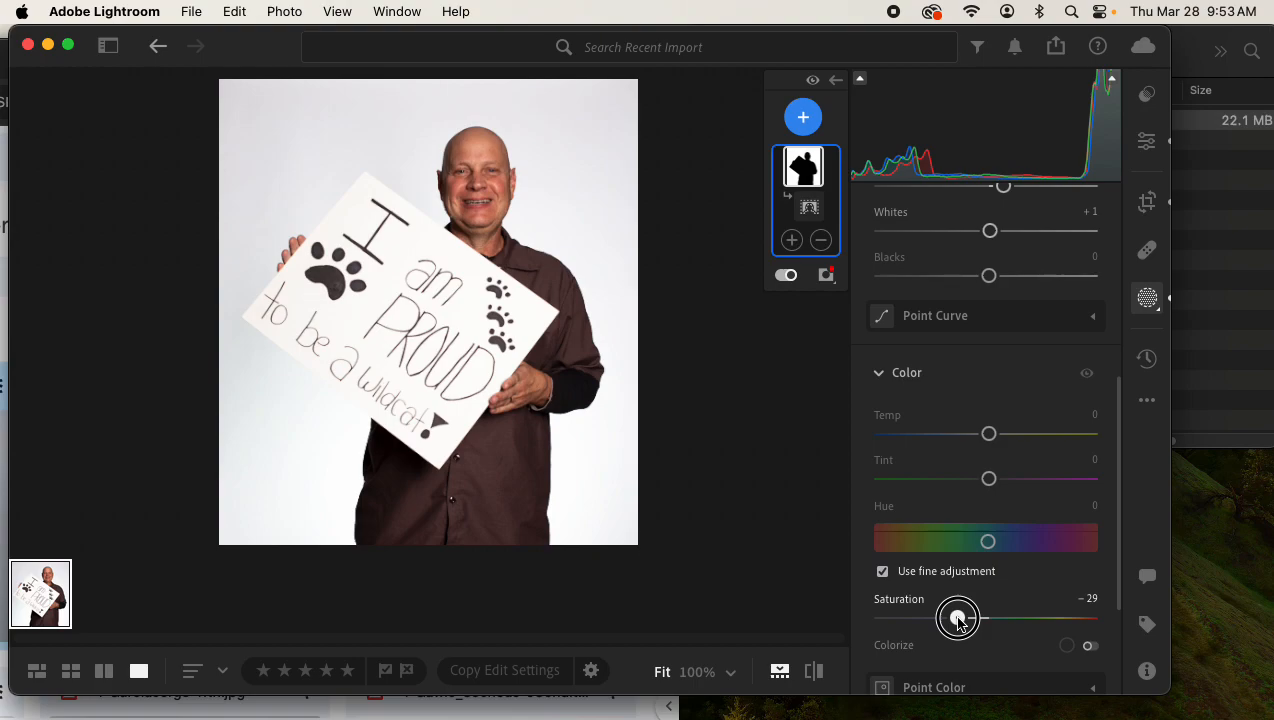
drag(958, 621, 965, 619)
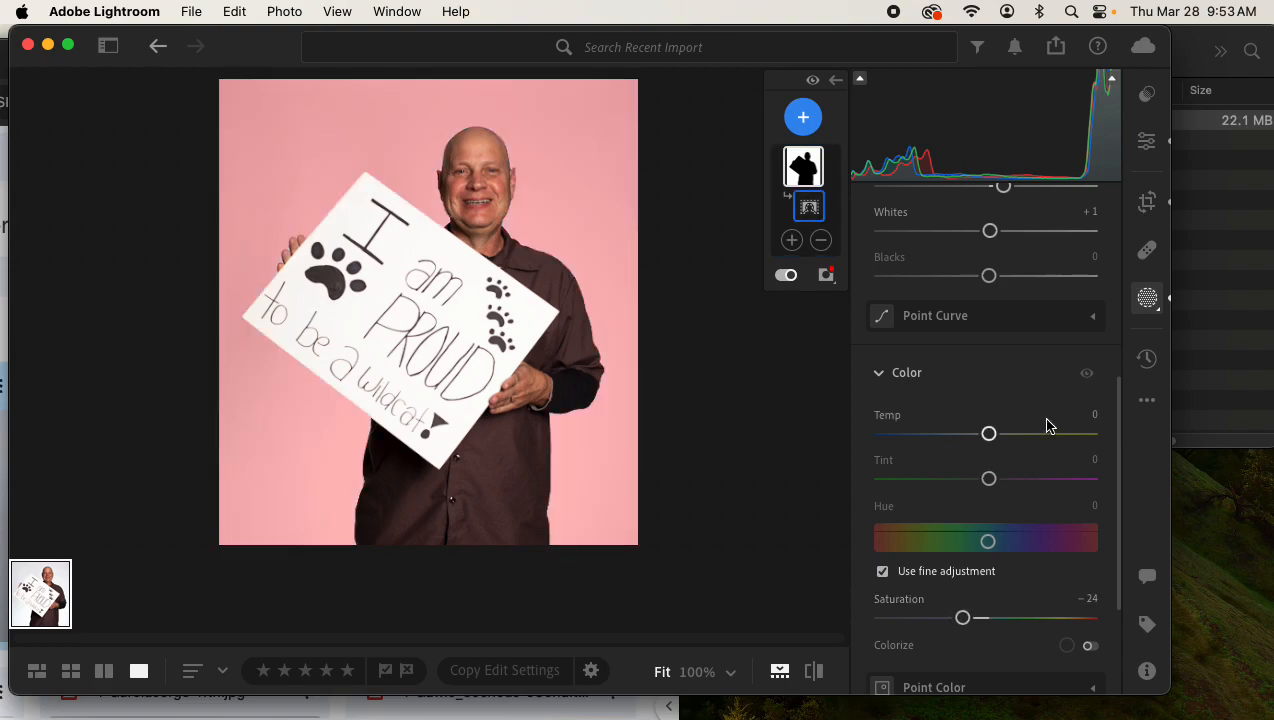
scroll(1043, 425, up, 5)
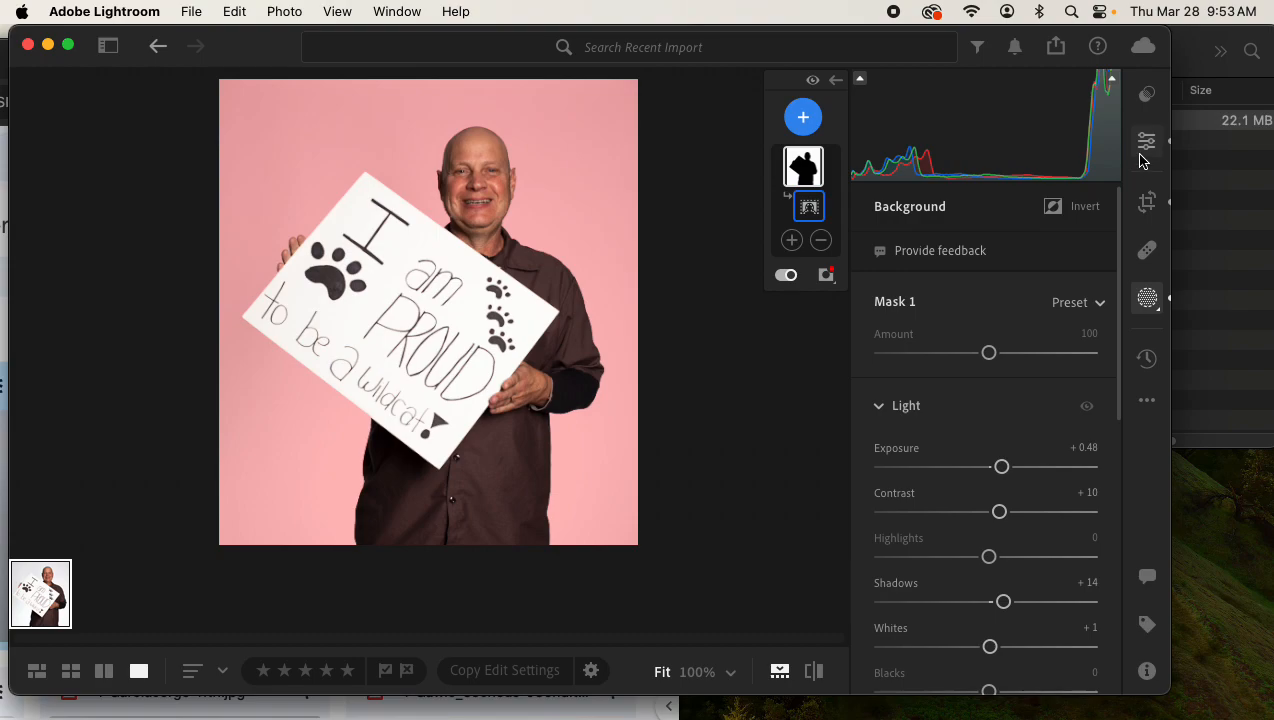
click(1147, 141)
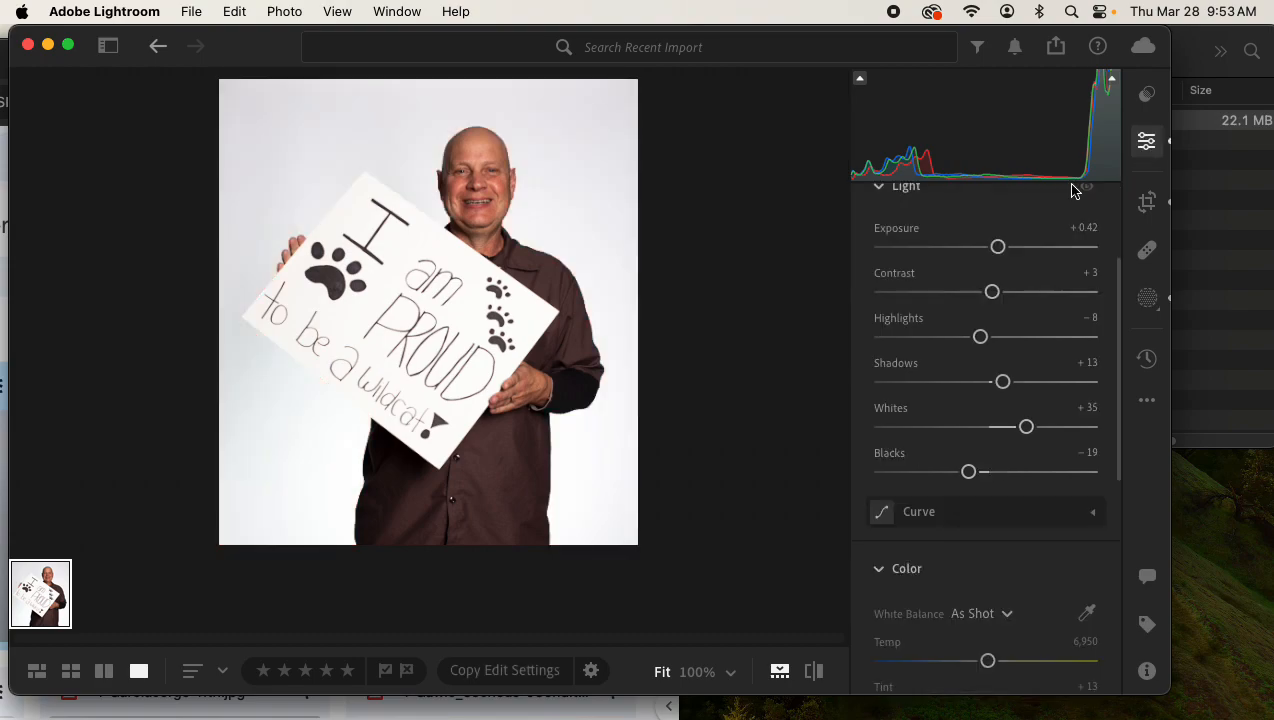
Export the edited photo using the JPG (Large) option at full size and 100% quality.
click(1055, 48)
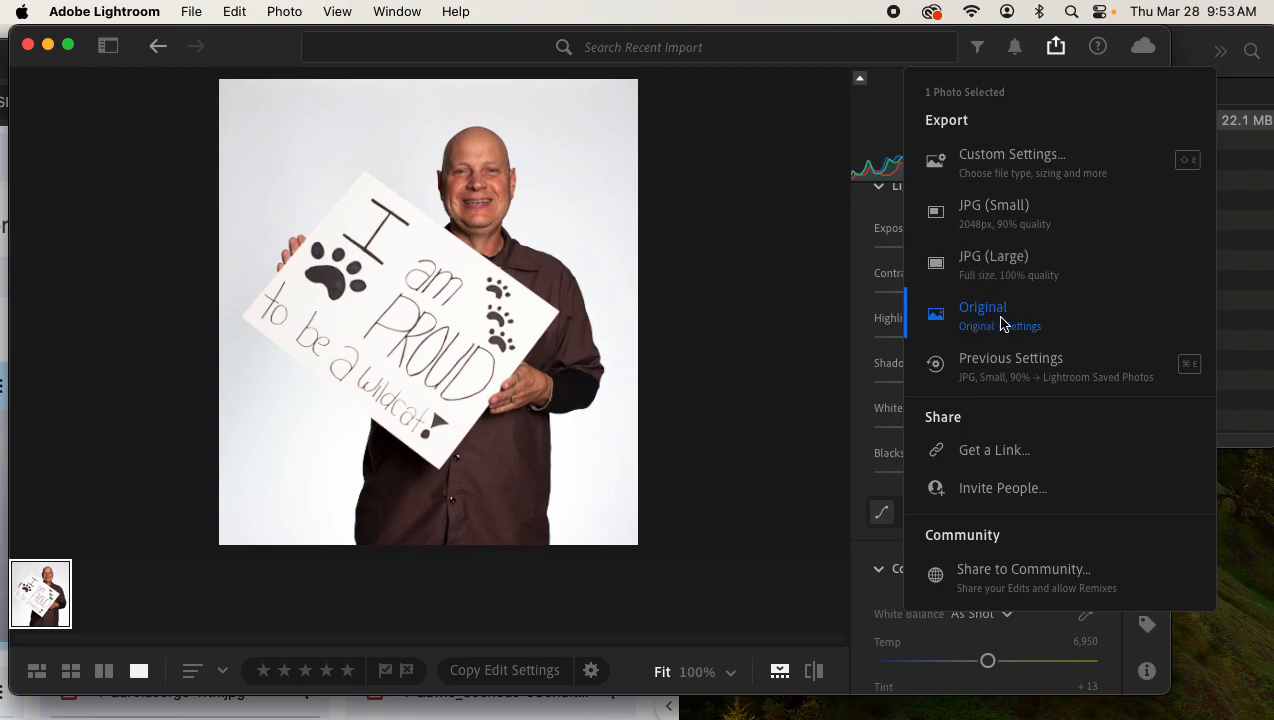
click(978, 265)
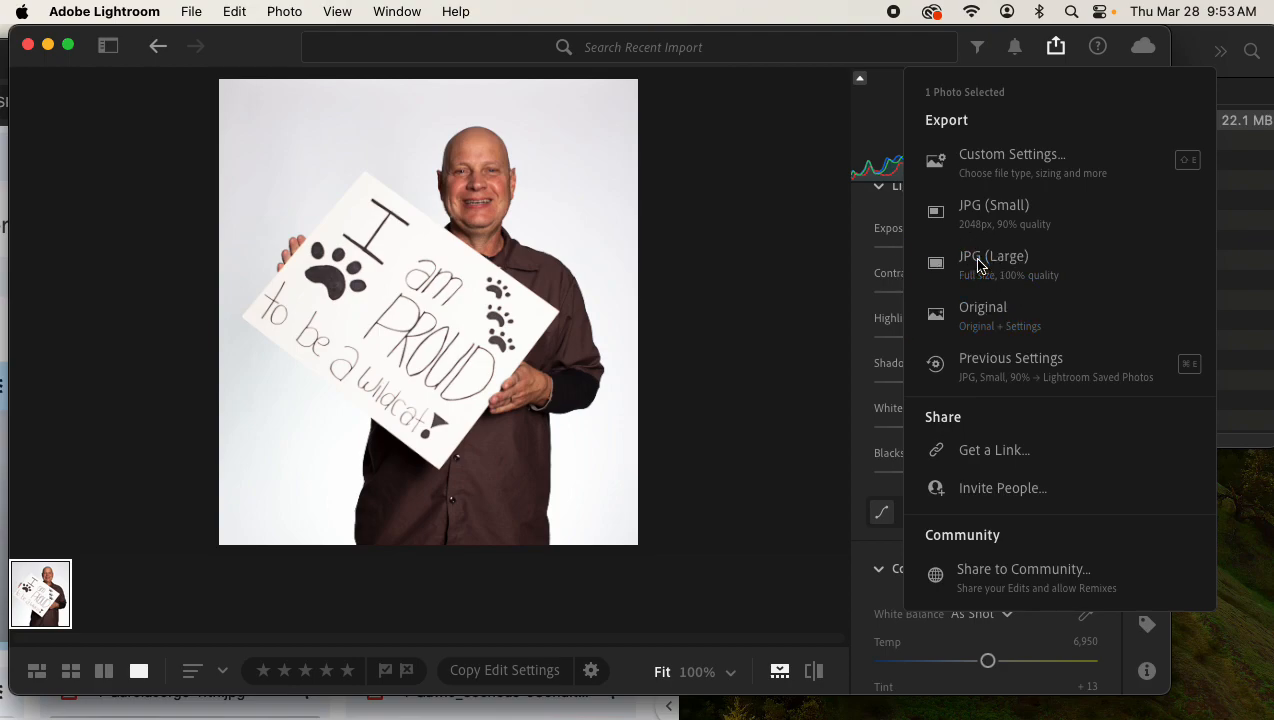